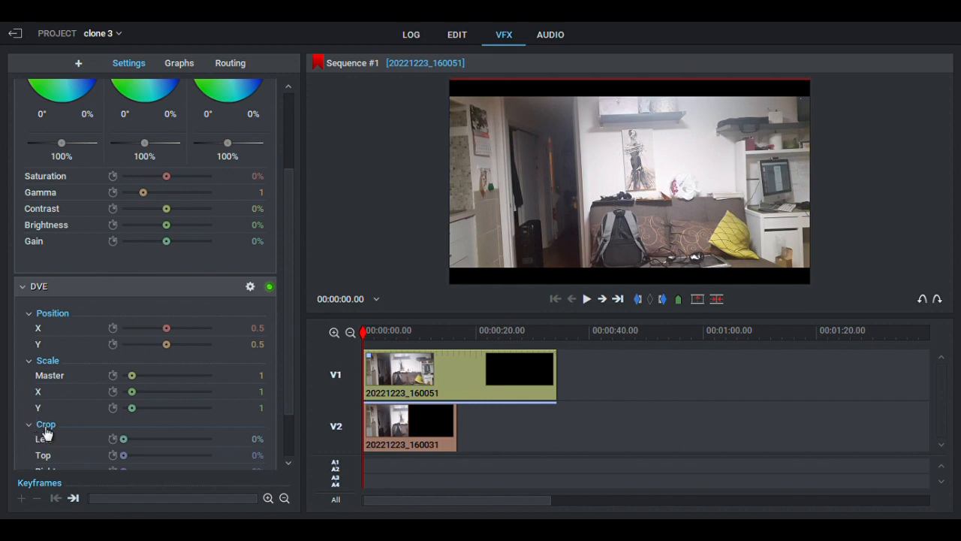
- Crop the left side of the V1 clip by 36.5% in its DVE effect and play back the composite
scroll(283, 382, "down", 3)
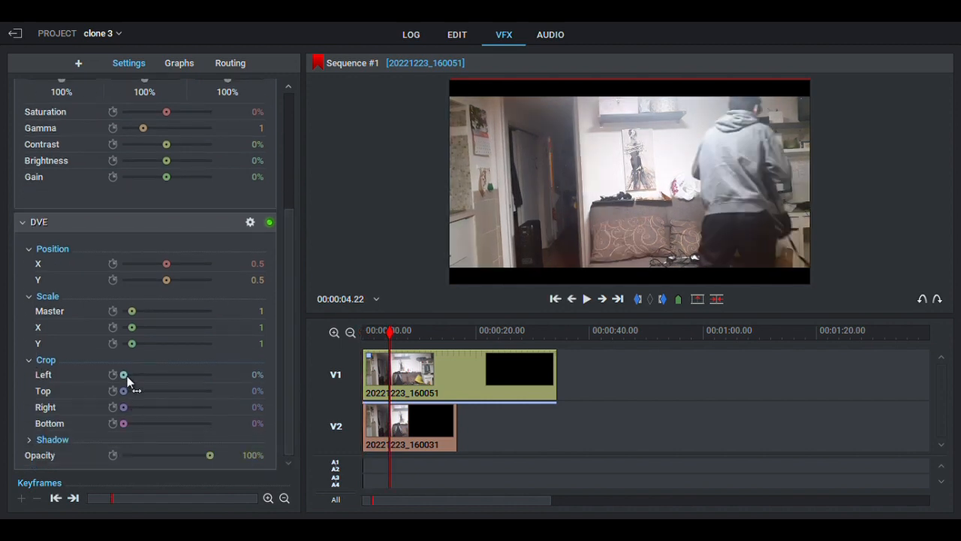
left_click_drag(128, 382, 153, 382)
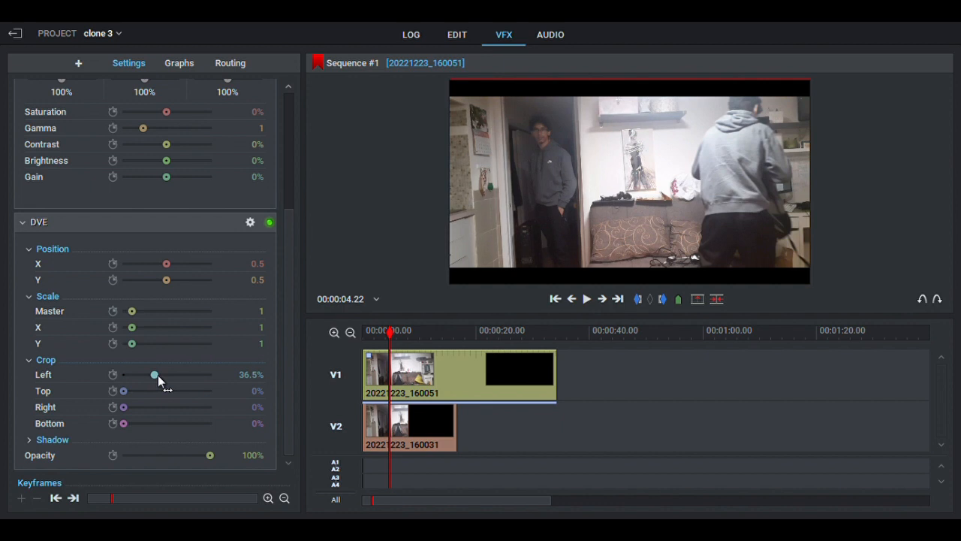
left_click(588, 299)
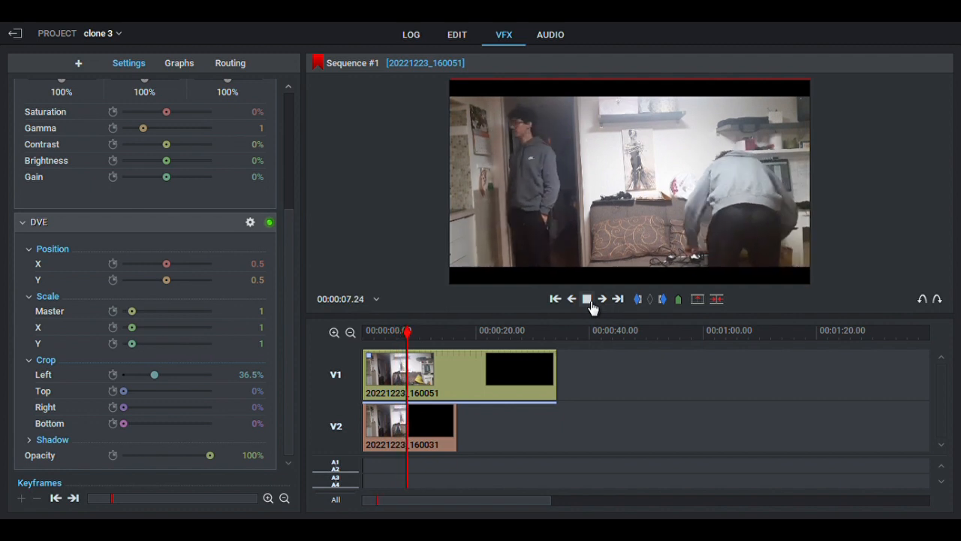
left_click(588, 299)
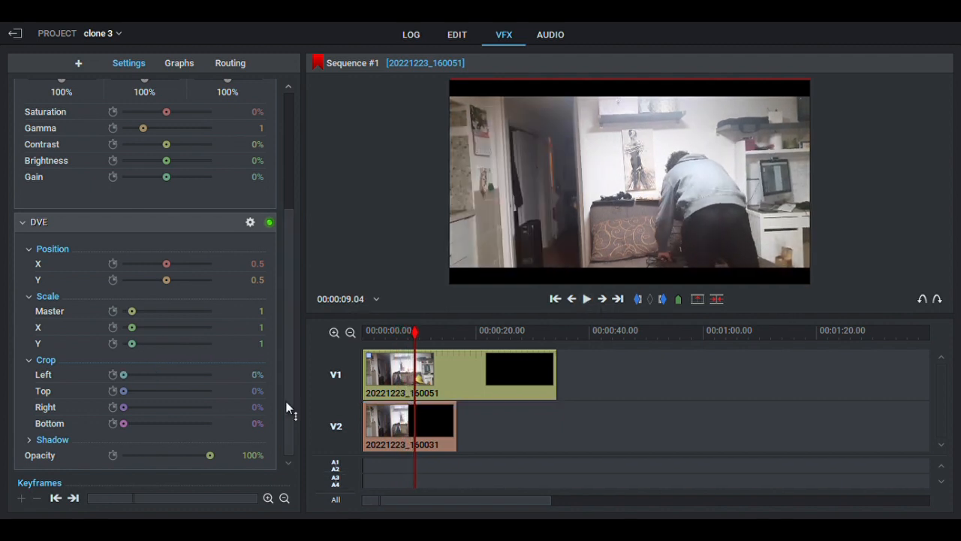
- Crop the left side of the V1 clip by 35.7% and route the V2 clip into the DVE's Bg input
left_click_drag(122, 377, 154, 377)
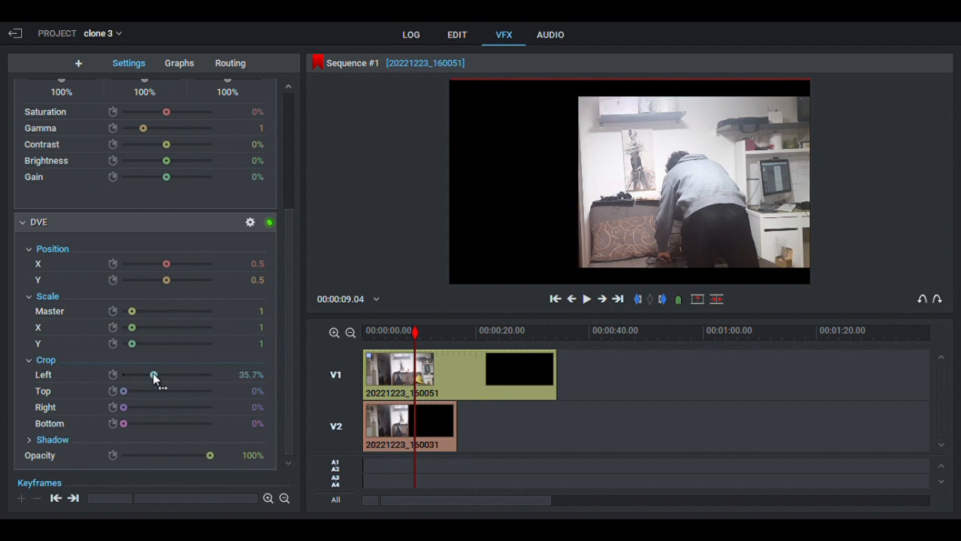
left_click(193, 64)
left_click(222, 63)
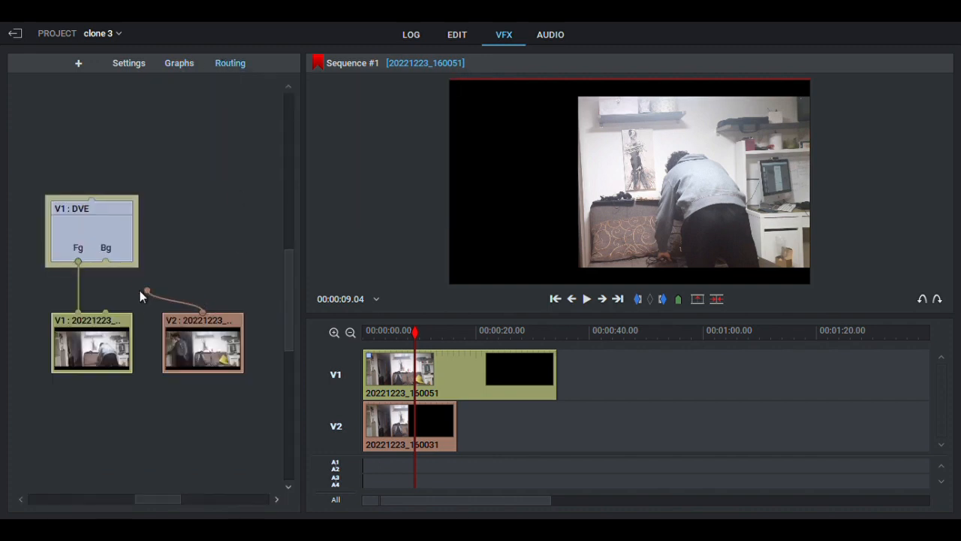
left_click_drag(107, 267, 107, 267)
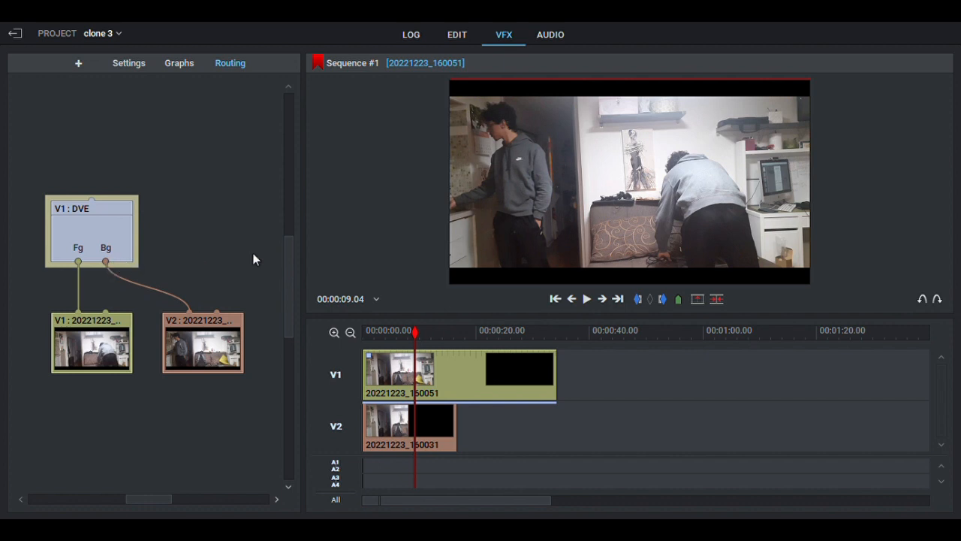
left_click(587, 300)
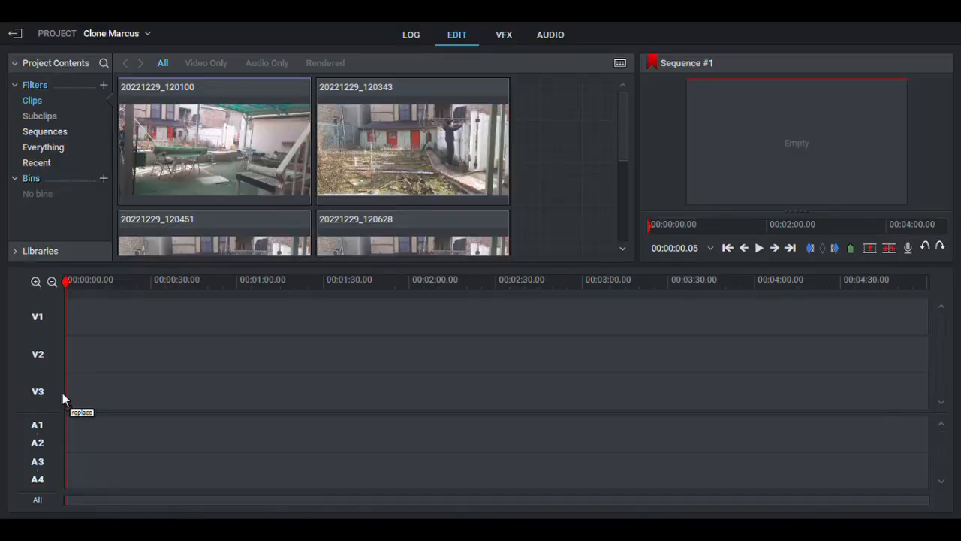
- Place clip 20221229_120343 on V3 and 20221229_120451 on V2 at the sequence start, and remove their audio from A1 and A2
left_click_drag(62, 392, 69, 404)
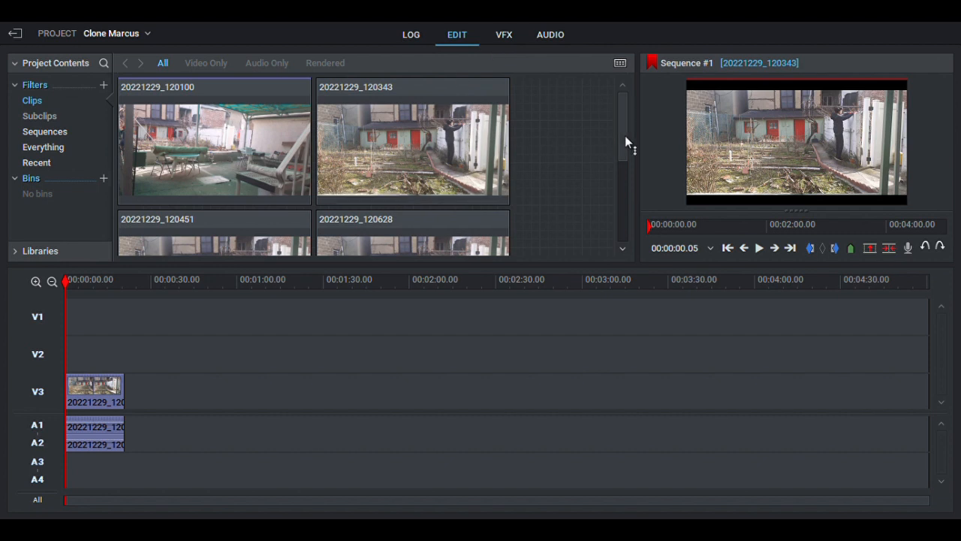
left_click_drag(625, 139, 625, 167)
left_click_drag(258, 177, 70, 365)
right_click(88, 436)
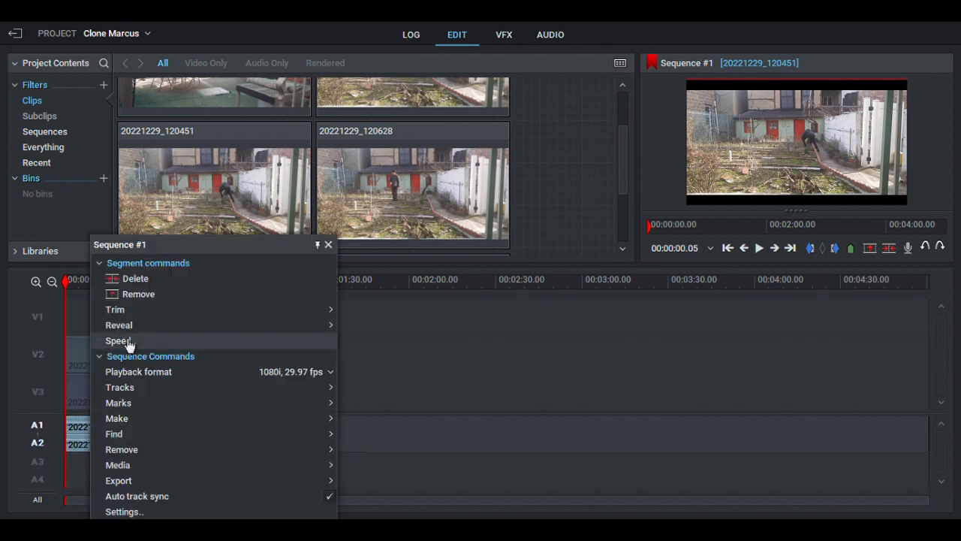
left_click(137, 302)
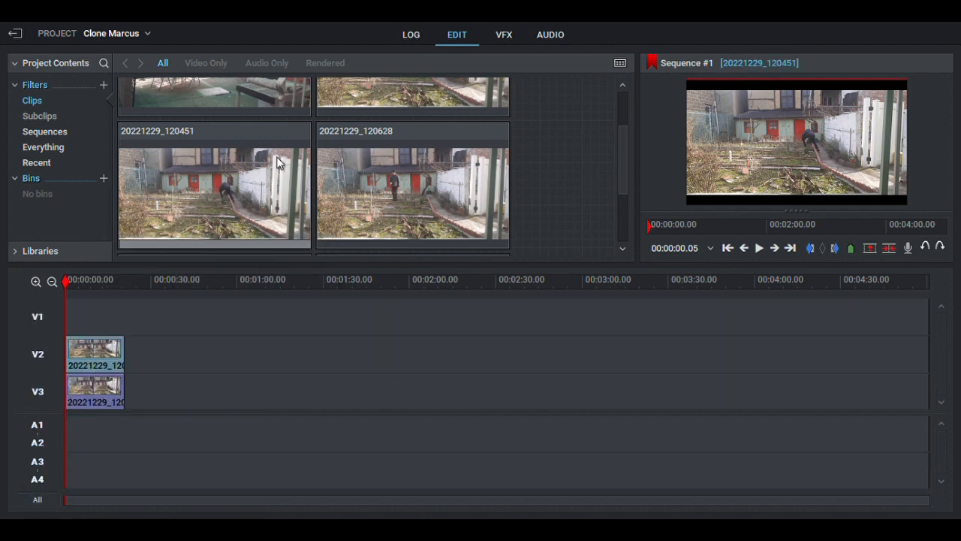
- Apply a 2D DVE effect to the V2 clip and crop its right side by 39%
left_click(504, 35)
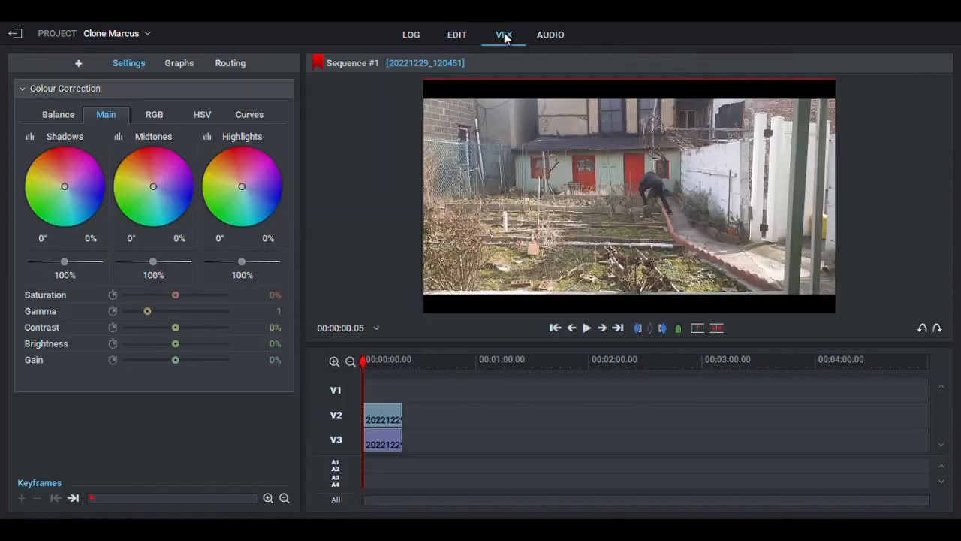
left_click(79, 64)
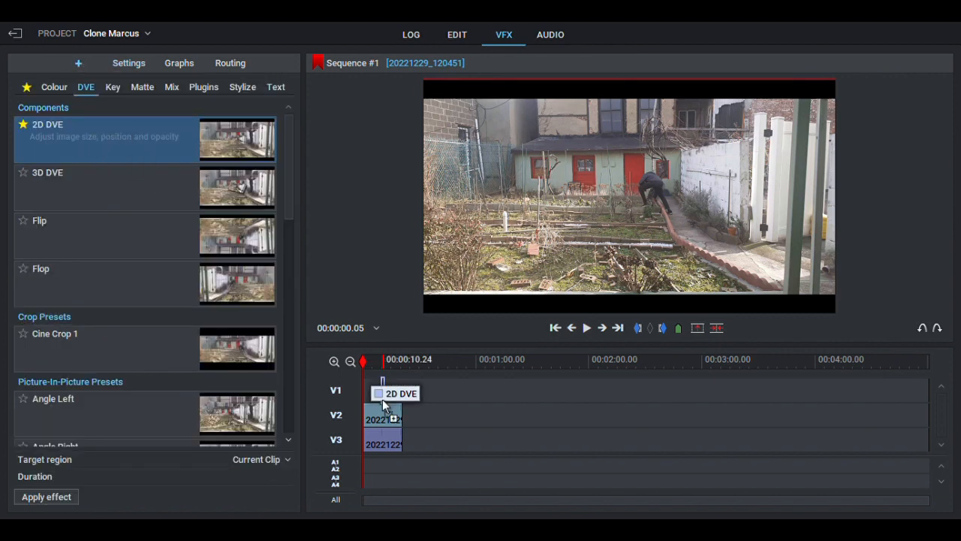
mouse_move(392, 428)
left_mouse_down()
mouse_move(370, 418)
mouse_move(377, 425)
left_mouse_up()
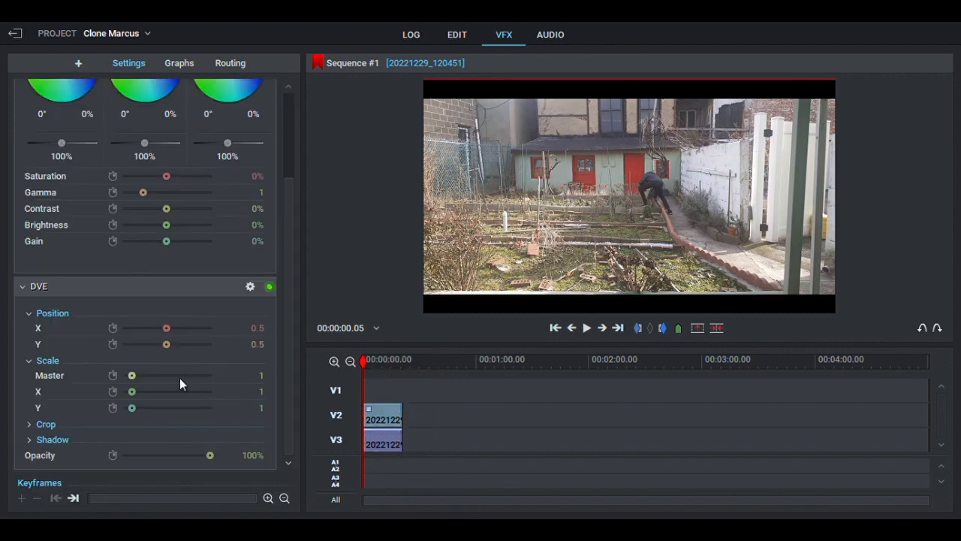
left_click(39, 425)
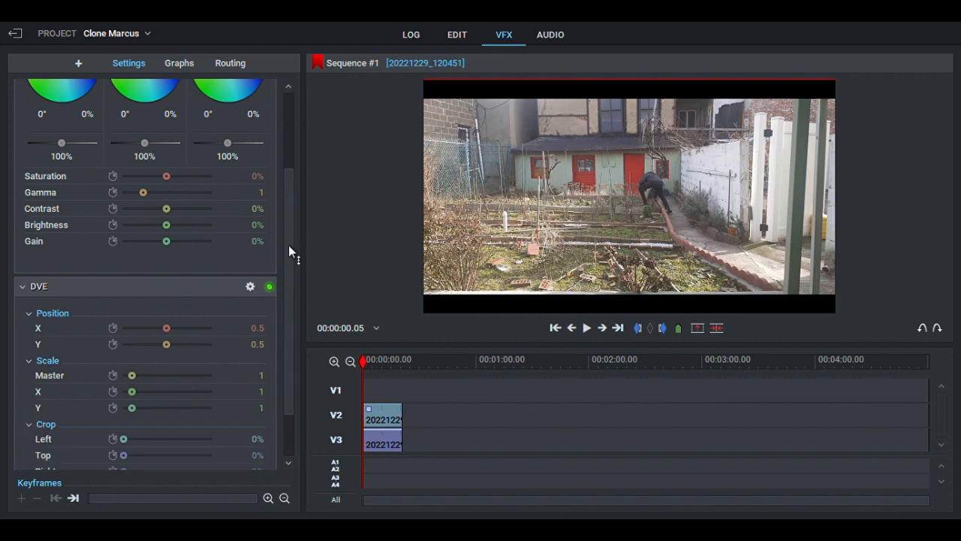
left_click_drag(289, 253, 290, 285)
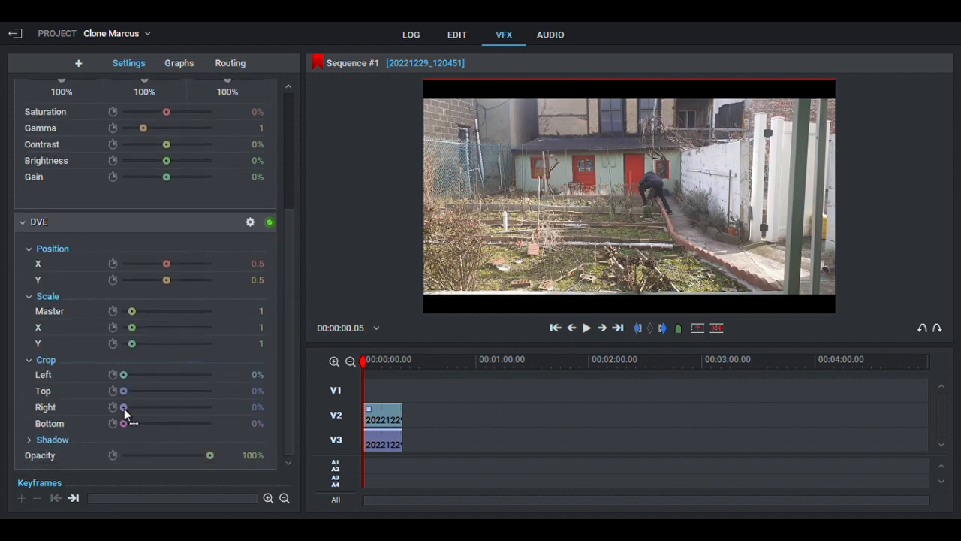
left_click_drag(125, 407, 158, 399)
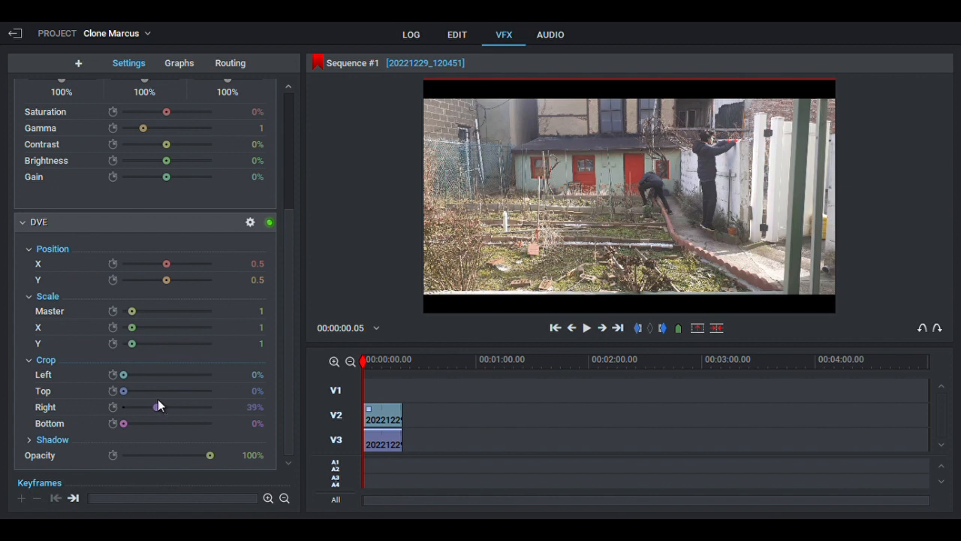
- Place clip 20221229_120628 on V1 at the sequence start and remove its audio from A1 and A2
left_click(457, 35)
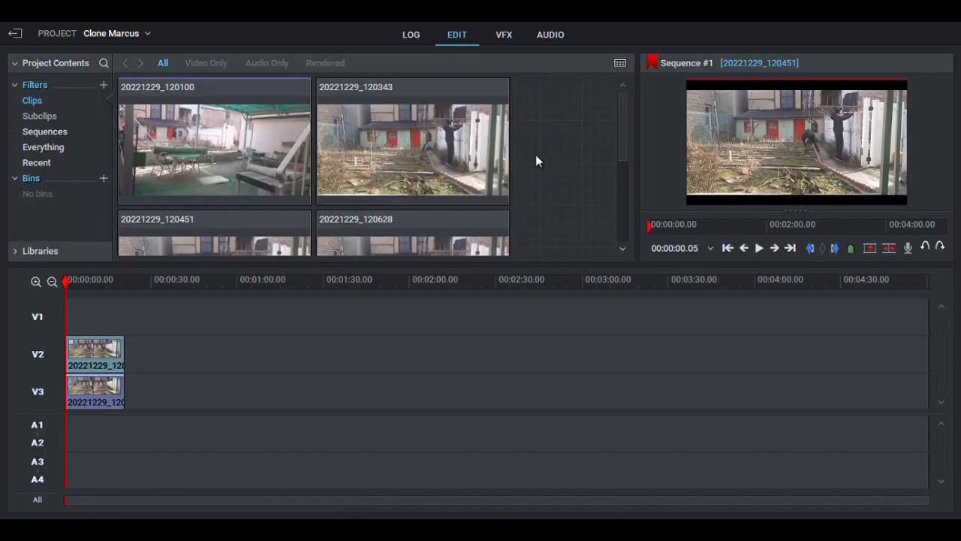
scroll(628, 133, "down", 3)
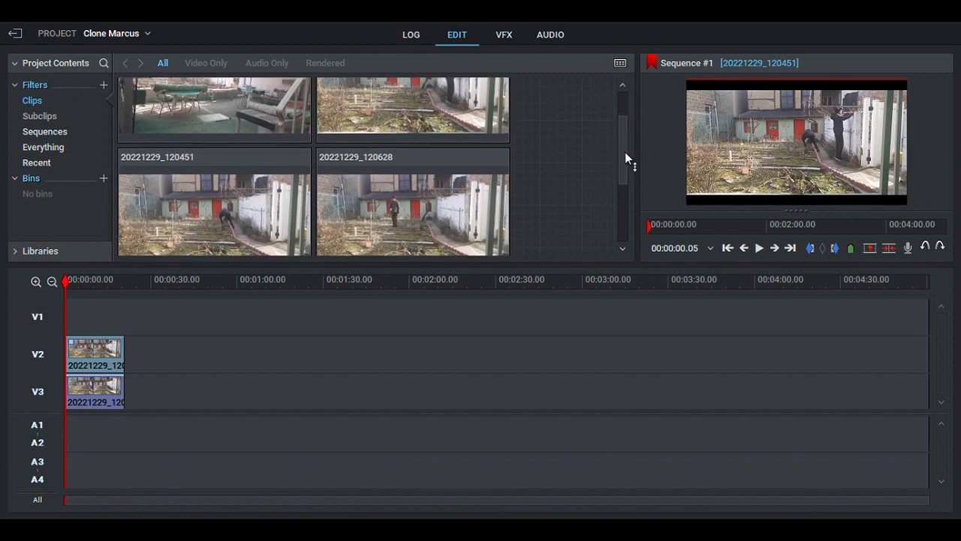
left_click_drag(451, 181, 70, 320)
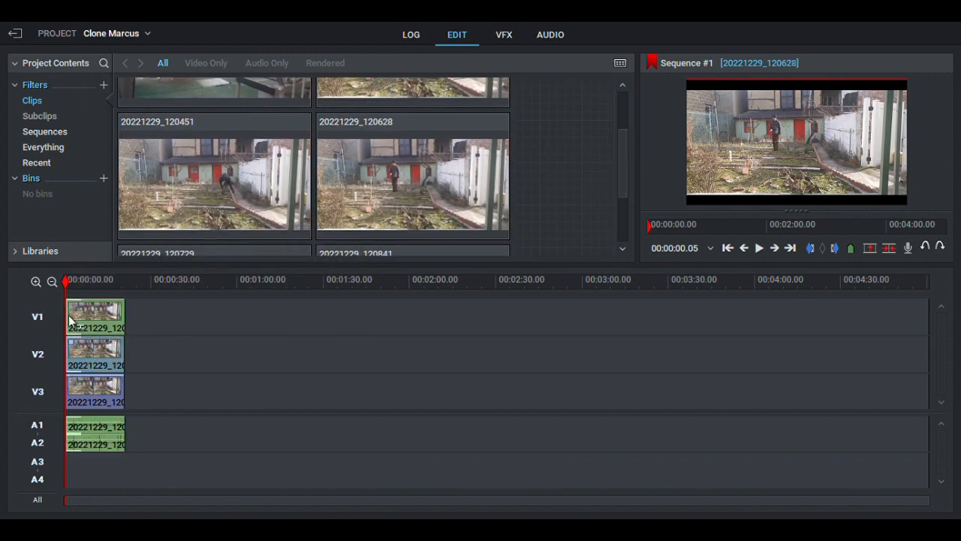
double_click(41, 447)
right_click(80, 438)
left_click(148, 298)
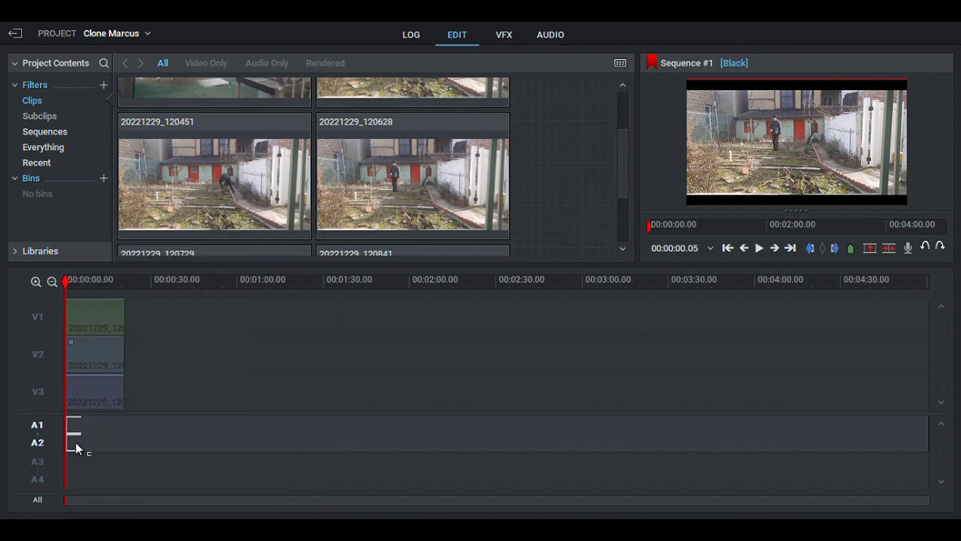
left_click(41, 500)
- Apply a 2D DVE effect to clip 20221229_120628 on V1 and crop its right side to reveal the figures in the layers beneath
left_click(504, 34)
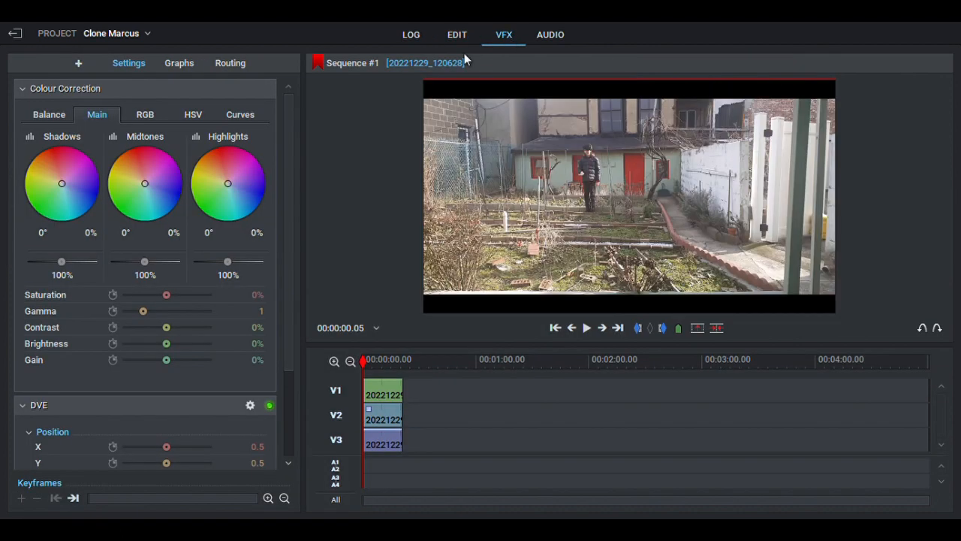
left_click(78, 63)
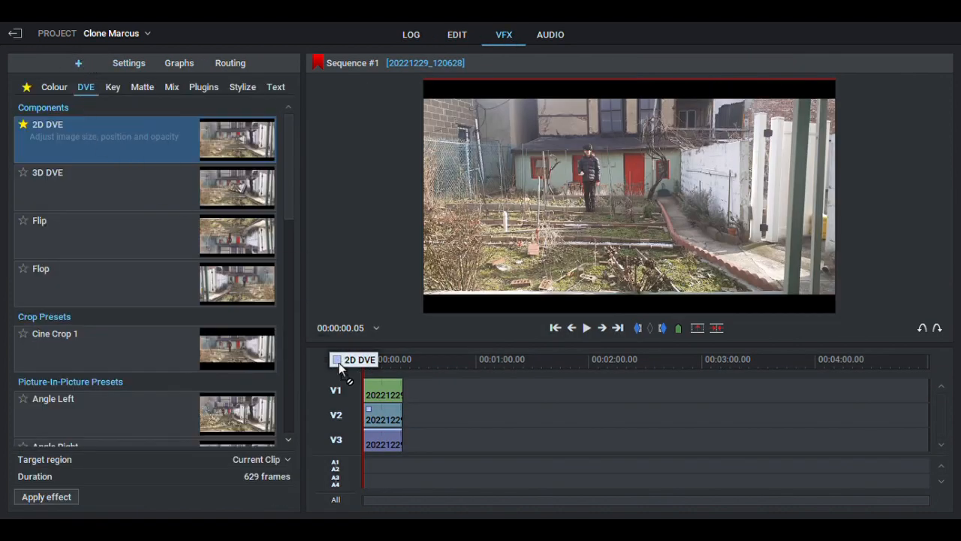
left_click_drag(375, 392, 376, 391)
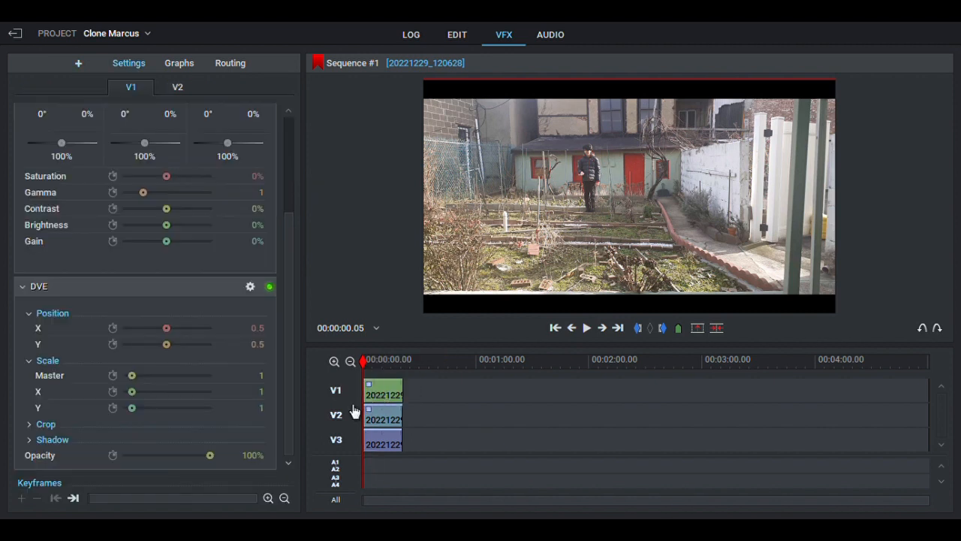
left_click(37, 425)
left_click_drag(285, 343, 281, 391)
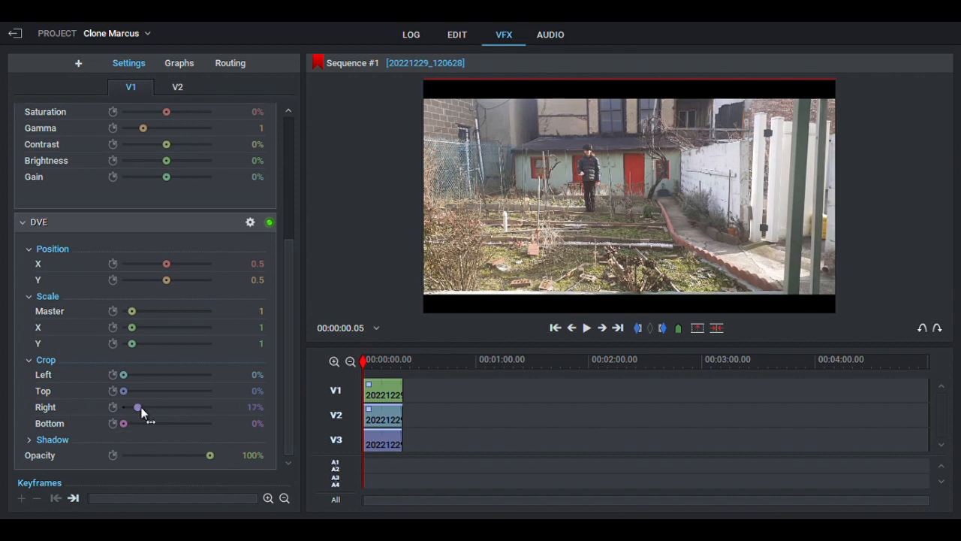
left_click_drag(141, 409, 157, 405)
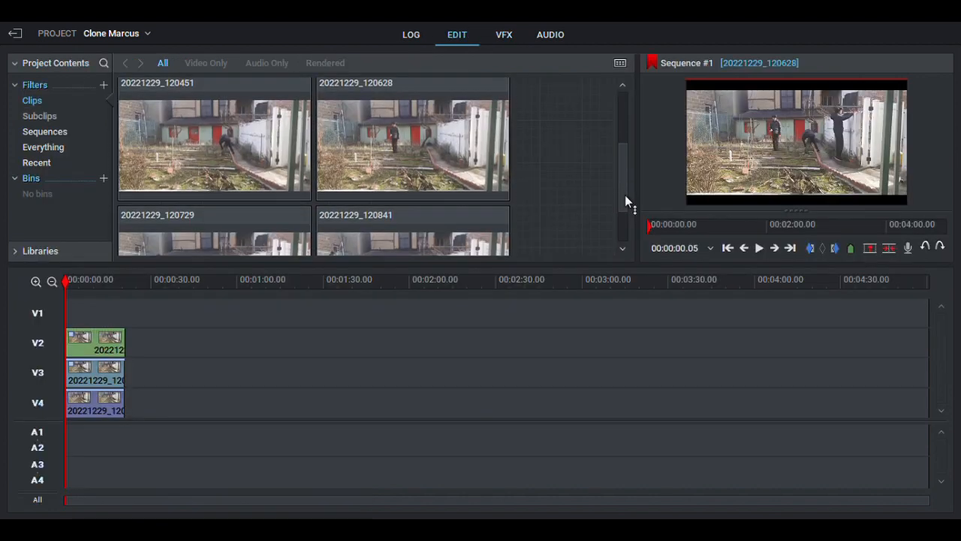
- Place clip 20221229_120729 on the empty V1 track at the sequence start and remove its audio from A1 and A2
left_click_drag(625, 195, 625, 225)
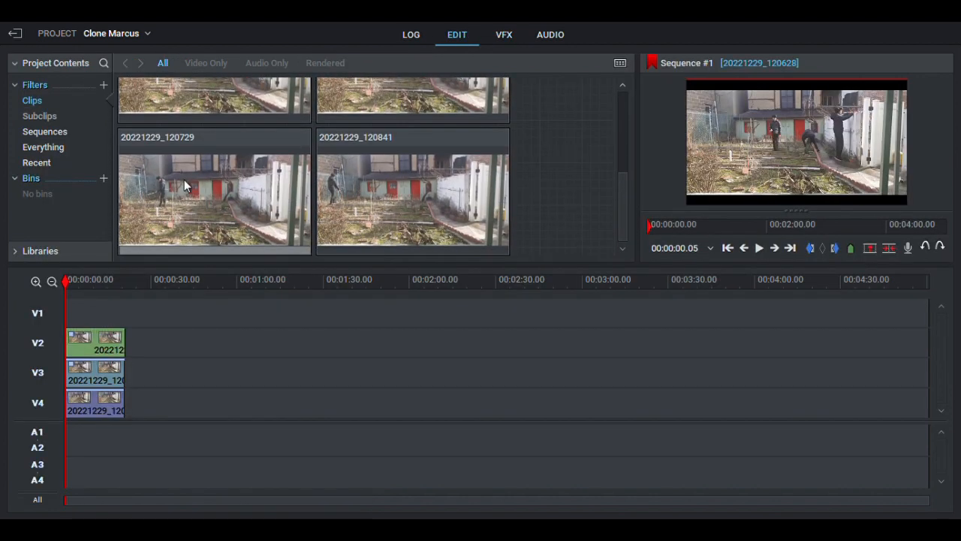
left_click_drag(289, 197, 72, 304)
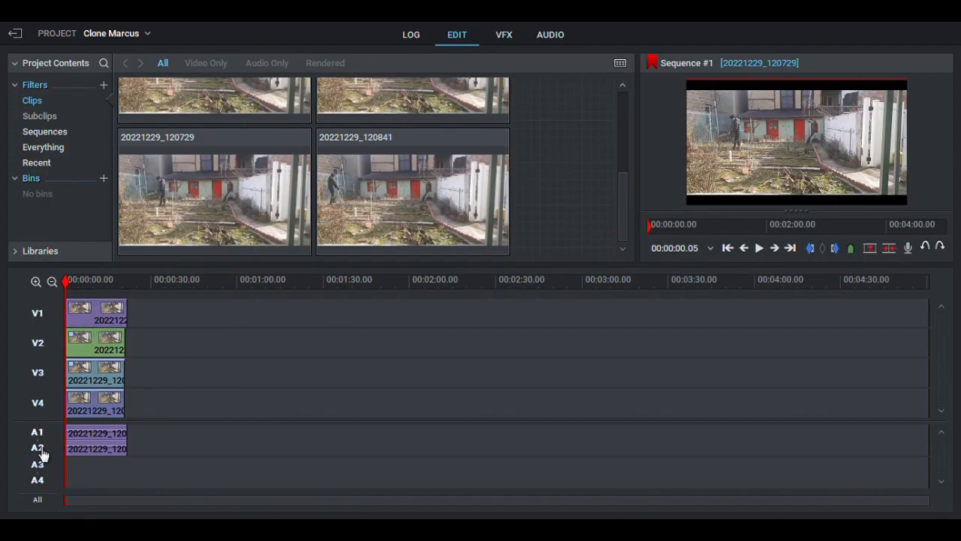
left_click(85, 452)
right_click(85, 452)
left_click(154, 294)
- Apply a 2D DVE effect to clip 20221229_120729 on V1 and crop its right side to reveal the three figures beneath
left_click(504, 35)
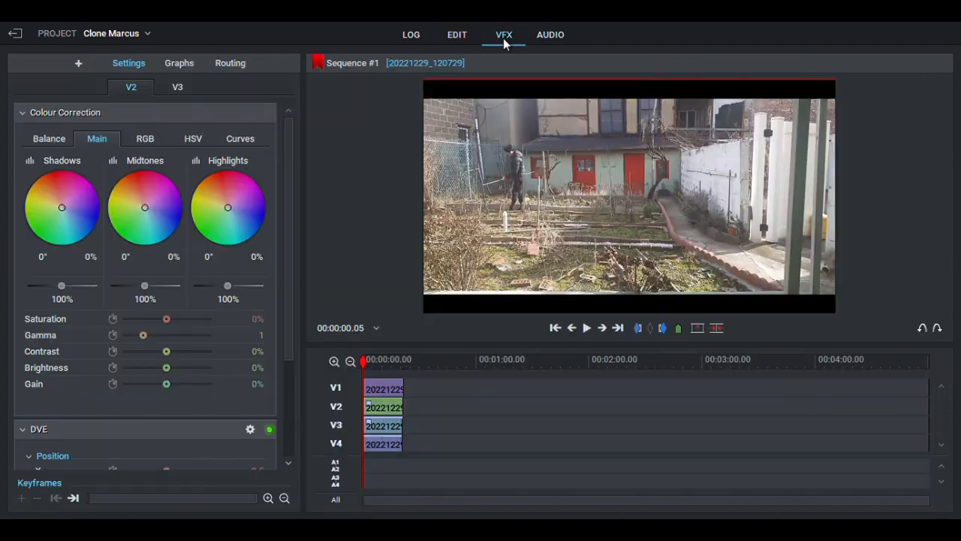
left_click(78, 63)
left_click_drag(48, 127, 382, 391)
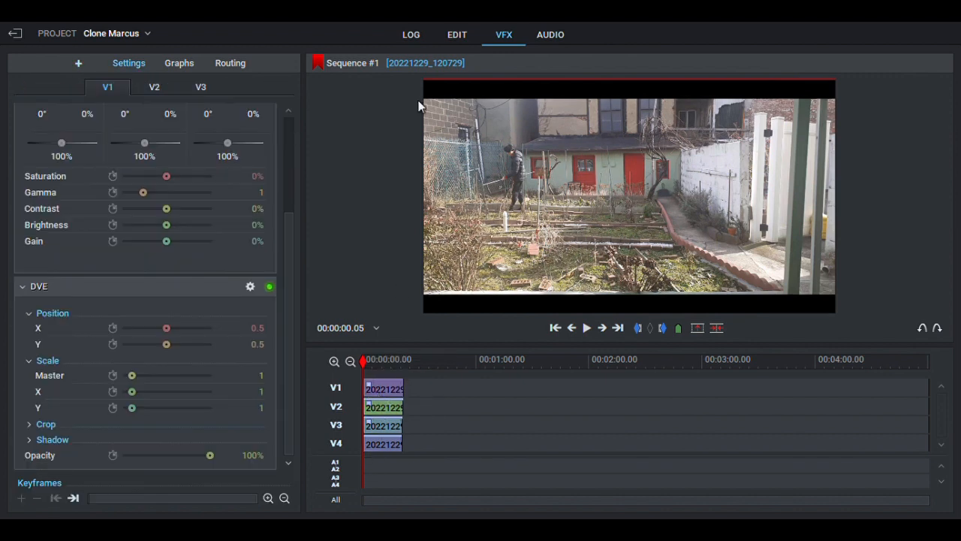
left_click(34, 430)
scroll(123, 394, "down", 1)
left_click_drag(124, 407, 156, 406)
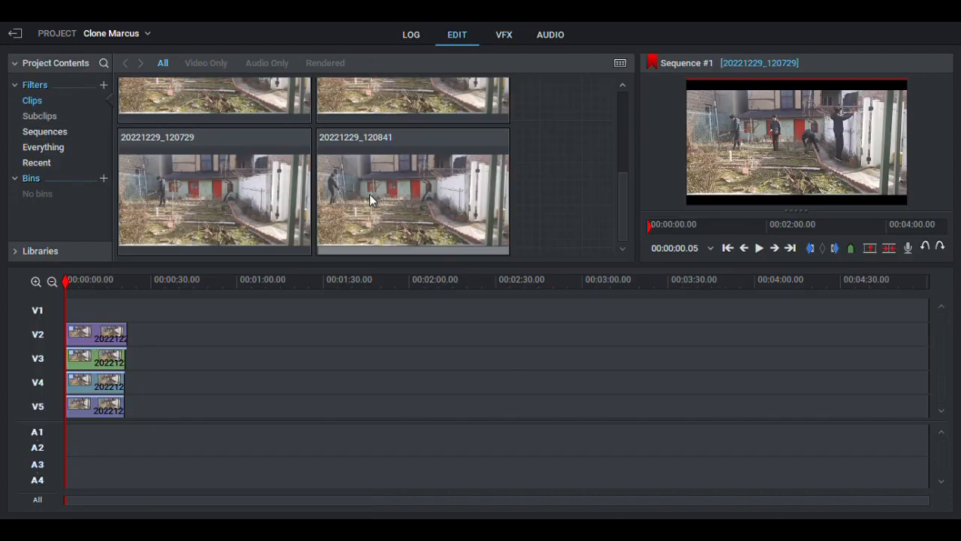
- Place clip 20221229_120841 on the empty V1 track at the sequence start and remove its audio from A1 and A2
left_click_drag(370, 193, 66, 310)
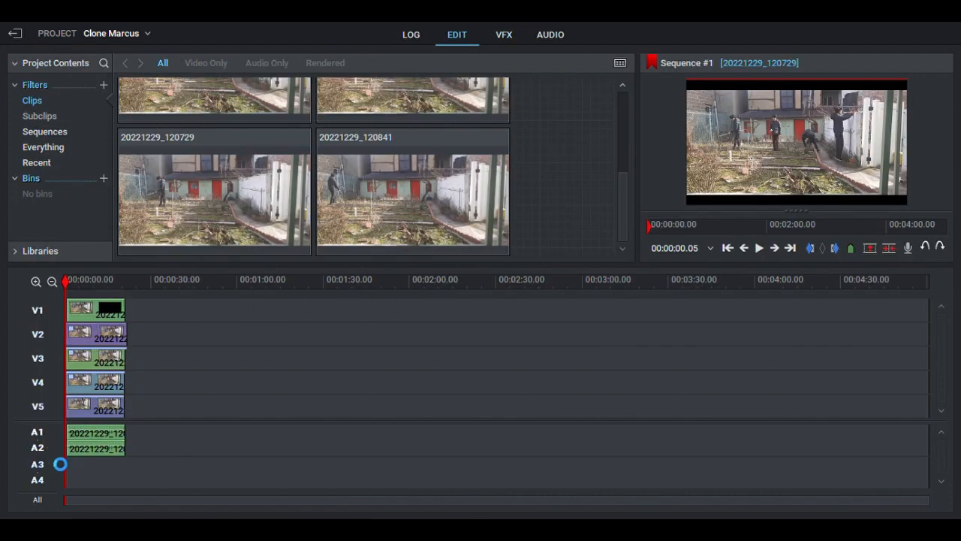
right_click(96, 443)
left_click(133, 292)
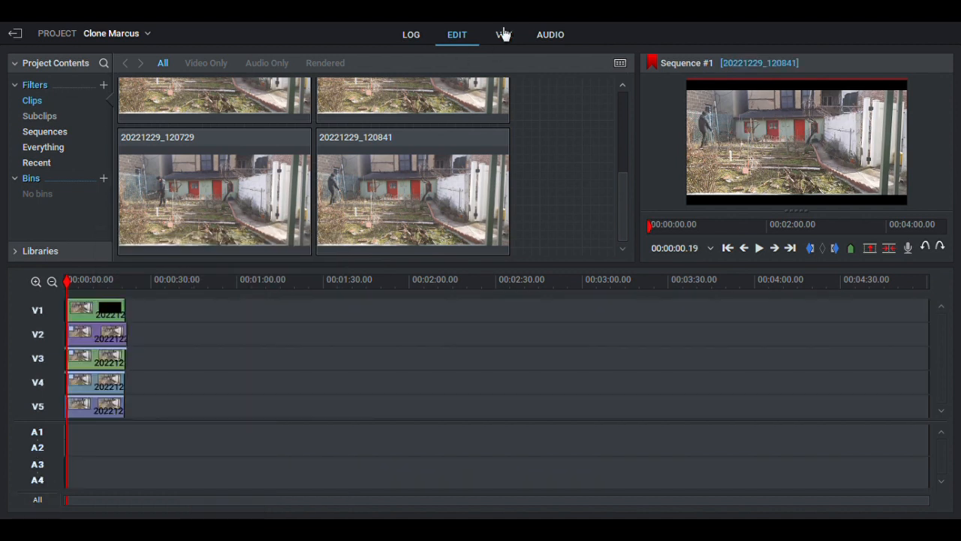
- Apply a 2D DVE effect to clip 20221229_120841 on V1
left_click(504, 35)
scroll(284, 248, "down", 5)
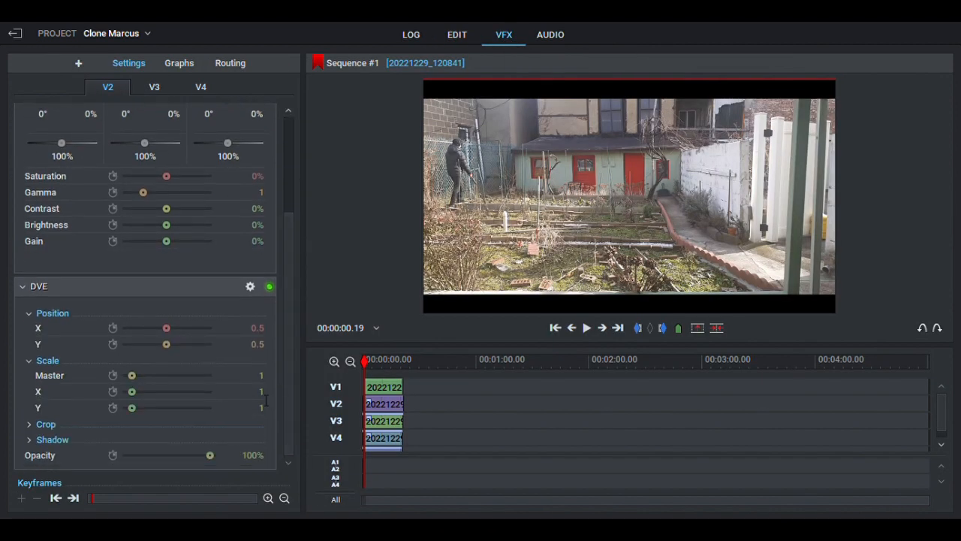
left_click(79, 63)
left_click_drag(97, 146, 378, 397)
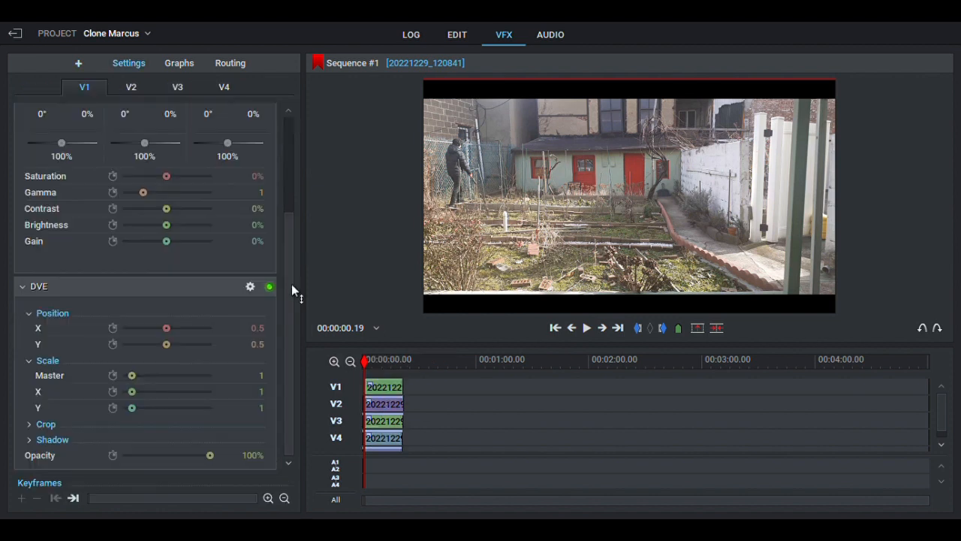
- Crop the right side of clip 20221229_120841 on V1 with its DVE effect to reveal the figures on the layers beneath
left_click(41, 423)
scroll(75, 429, "down", 2)
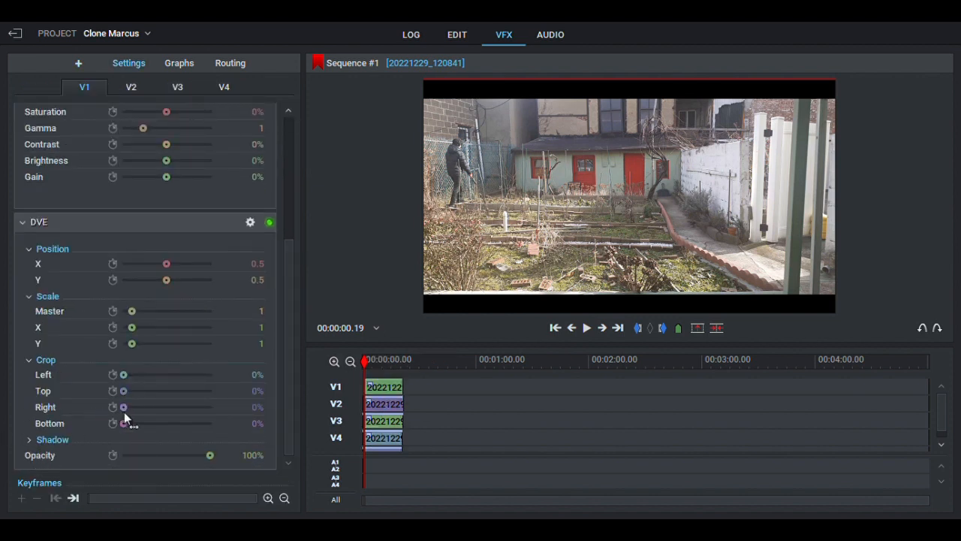
left_click_drag(124, 410, 180, 410)
left_click_drag(196, 410, 198, 410)
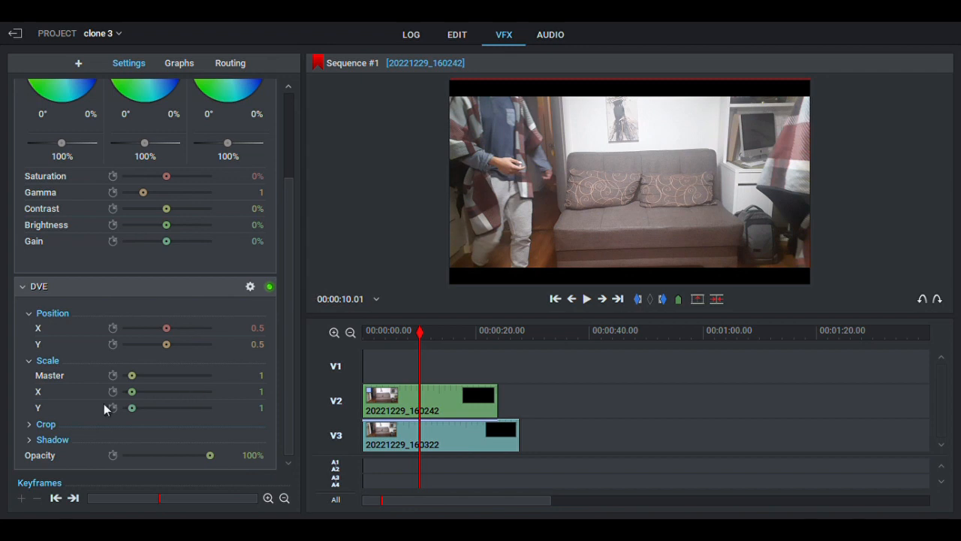
- Keyframe the right crop of clip 20221229_160242 on V2, starting at 60.1%, with 19.5% at 00:00:10.13 and 11.3% at 00:00:10.28
left_click(46, 423)
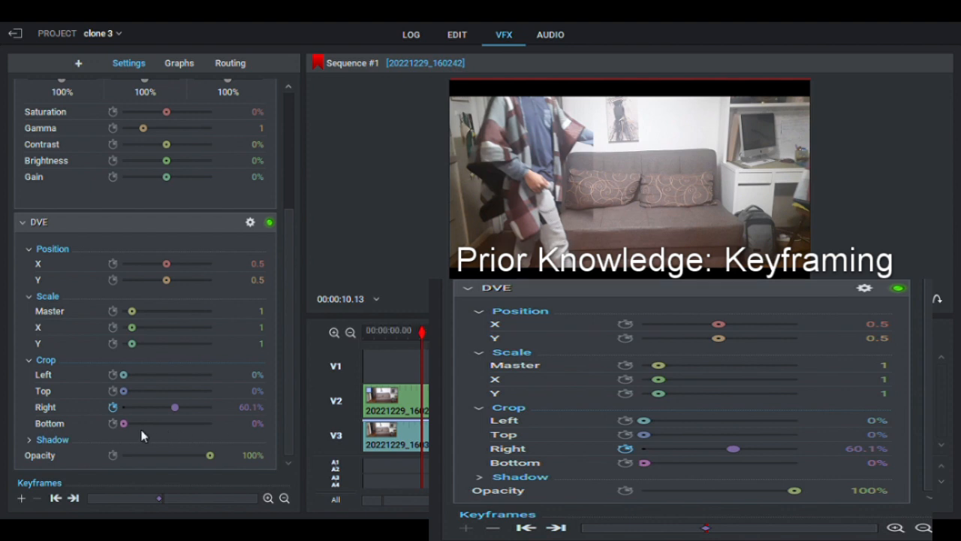
left_click(166, 406)
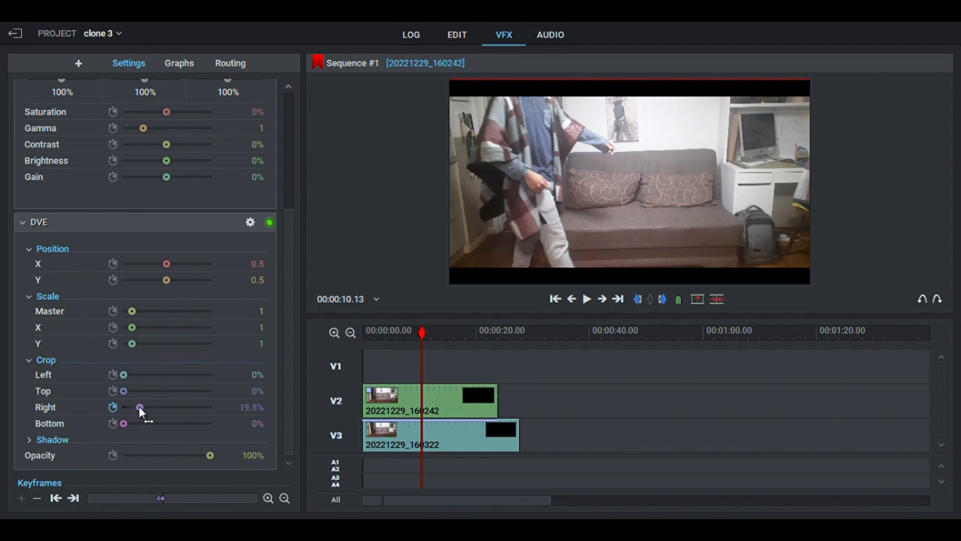
key("space")
key("space")
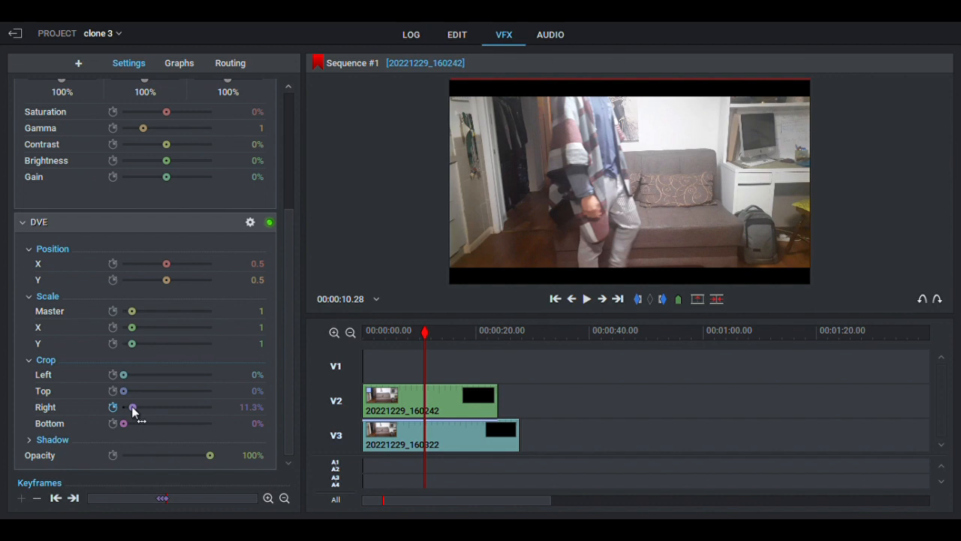
- Add further right-crop keyframes as the figure crosses the room, with 4% at 00:00:11.11 and a final value of 0%
left_click_drag(132, 405, 125, 408)
key("space")
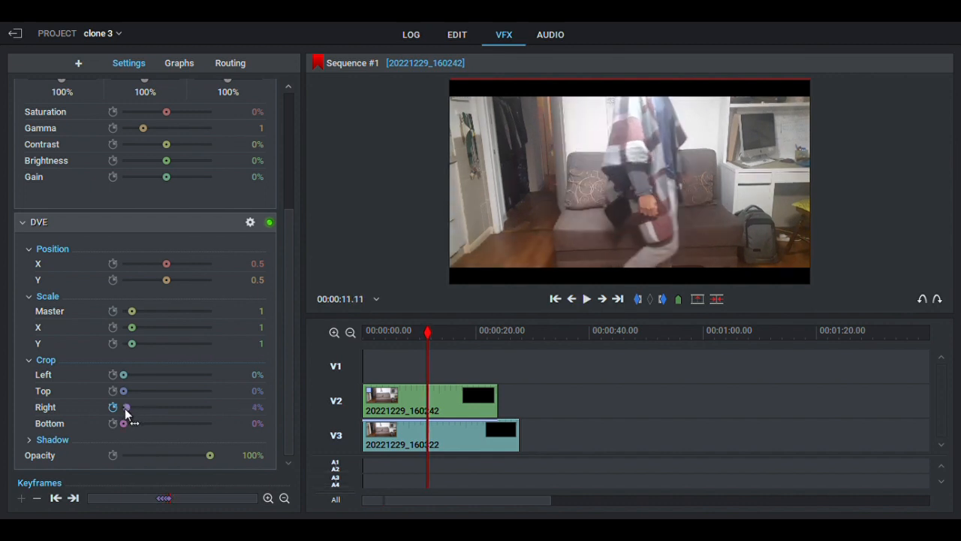
key("space")
key("space")
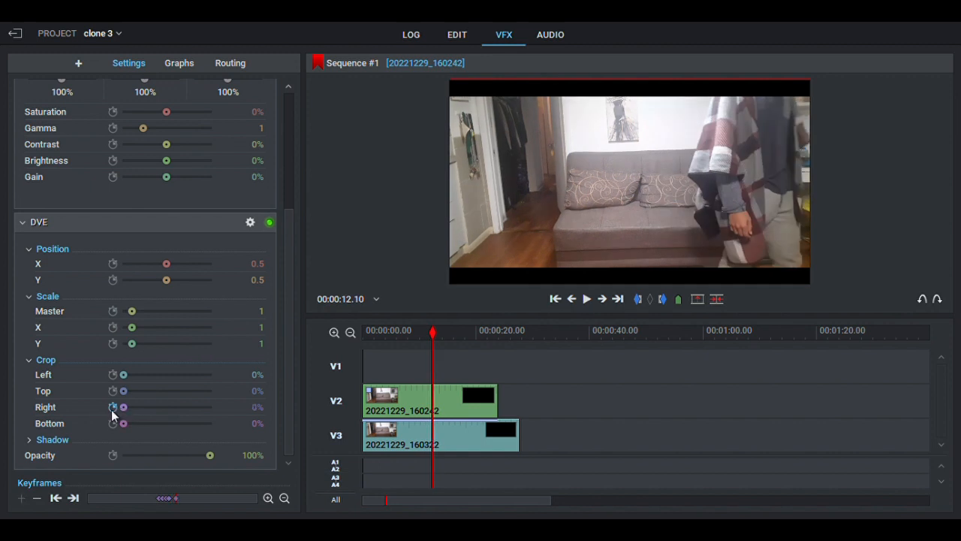
- Play the sequence back from near its start to check the animated crop
left_click(370, 334)
key("space")
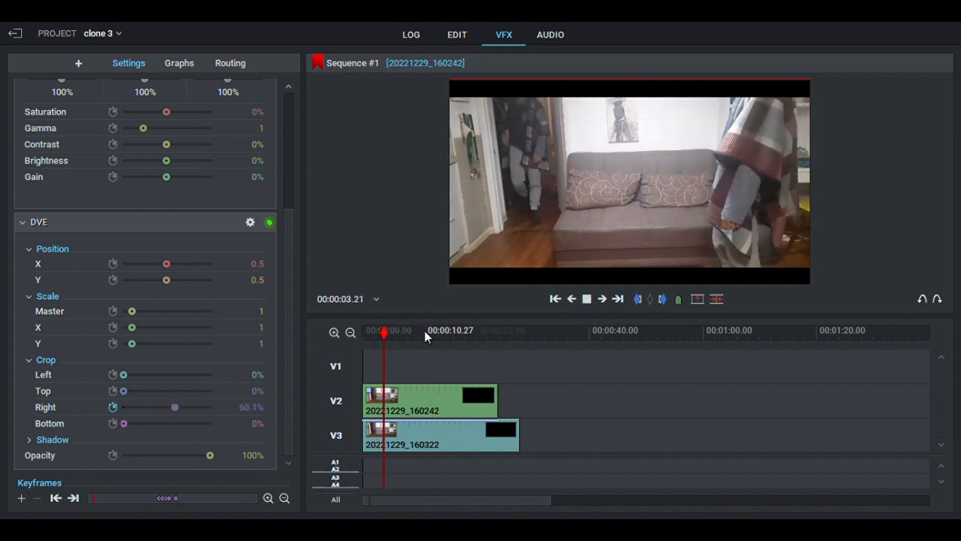